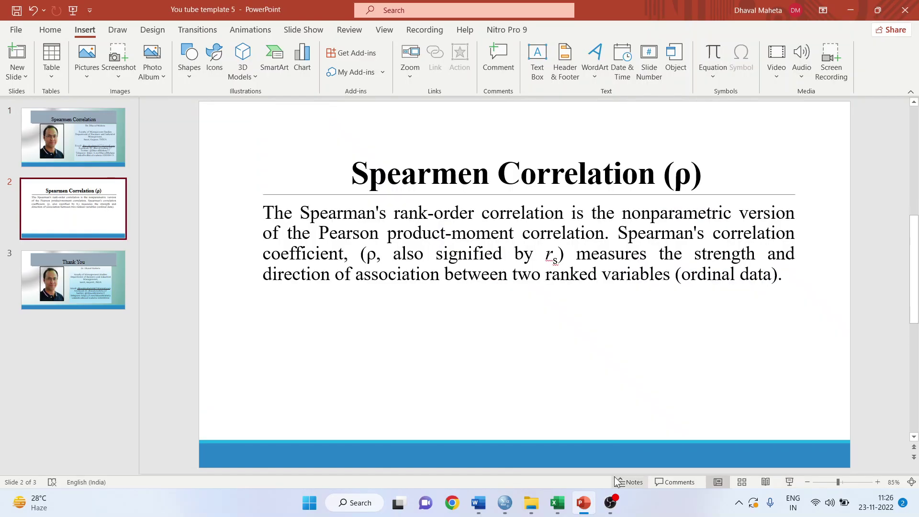
Bring the breakfast_overall data forward and review its variable definitions in Variable View
mouse_move(520, 498)
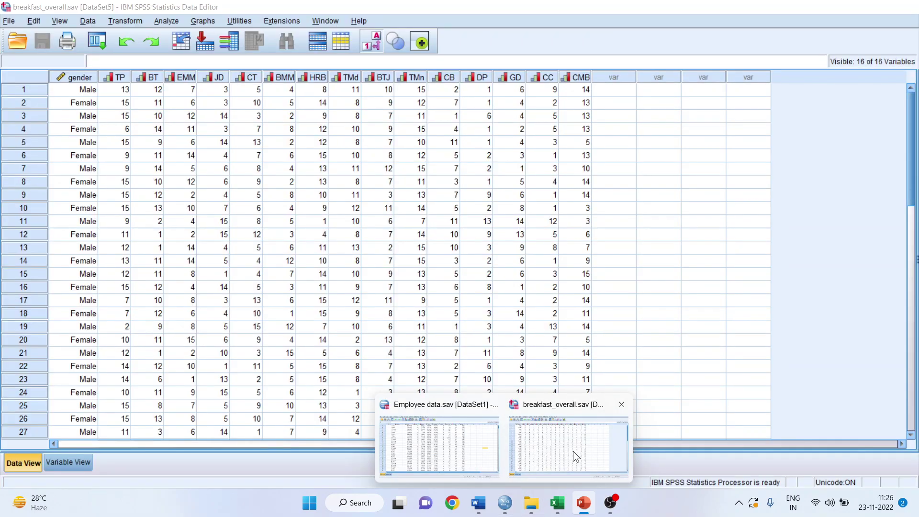
left_click(573, 451)
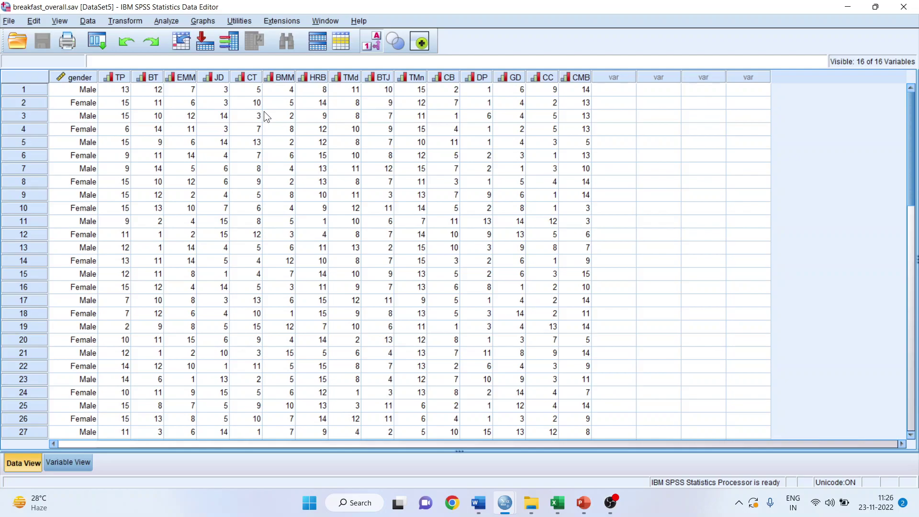
left_click(87, 458)
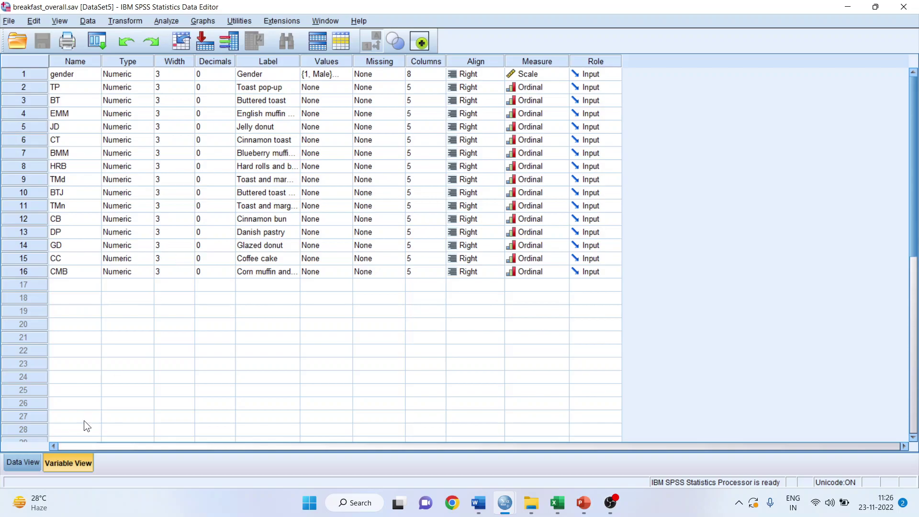
left_click(23, 463)
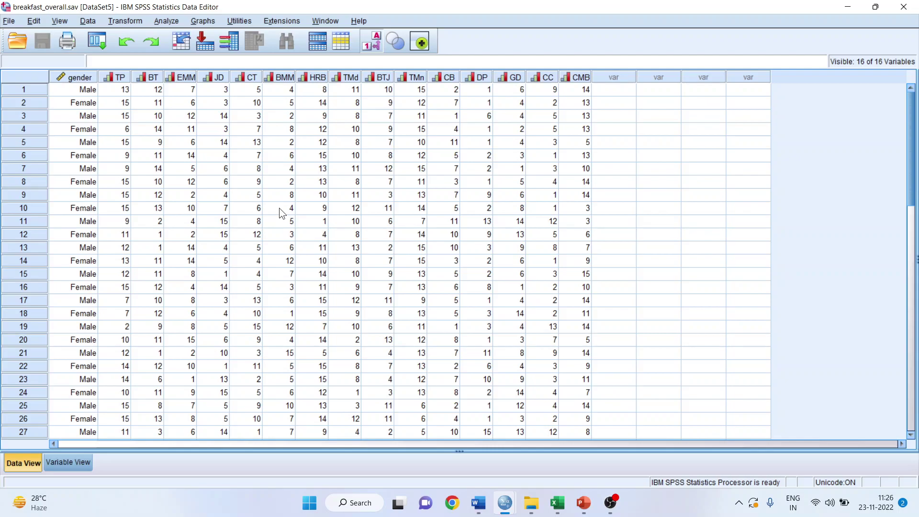
Select the TP and then BT columns in Data View before moving to the Word write-up
left_click(125, 79)
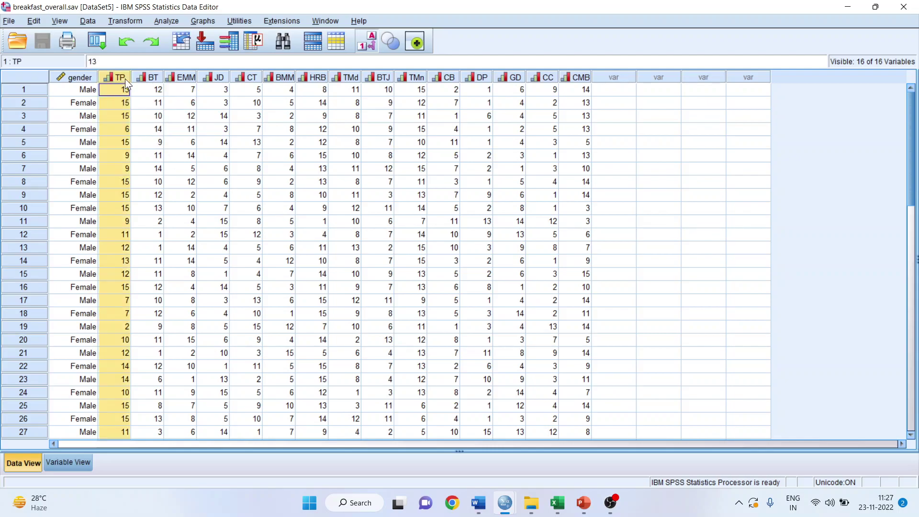
left_click(154, 78)
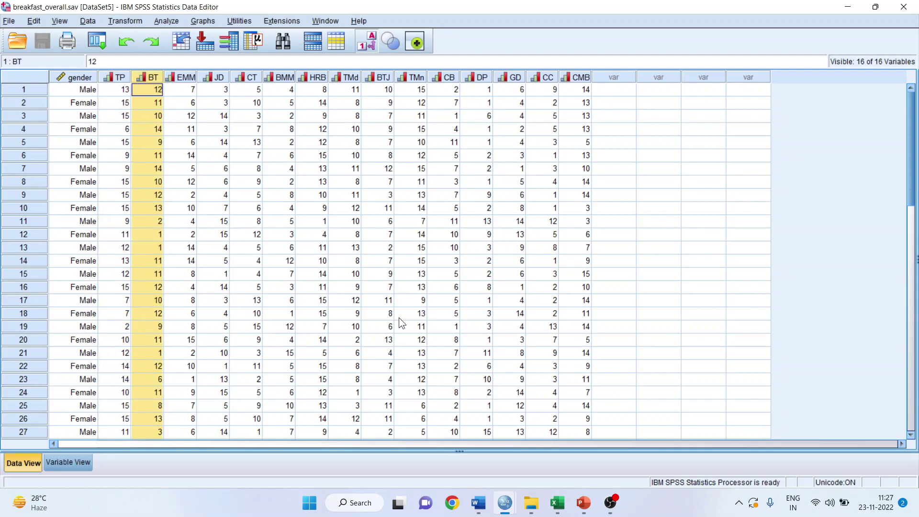
mouse_move(478, 502)
left_click(498, 462)
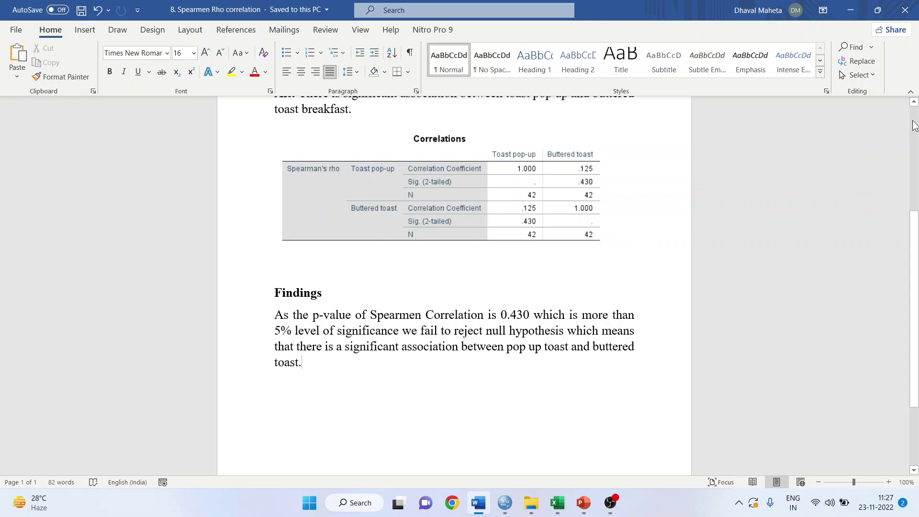
Review the Case Study hypotheses at the top of the Word report, then return to breakfast_overall
scroll(517, 242, "up", 5)
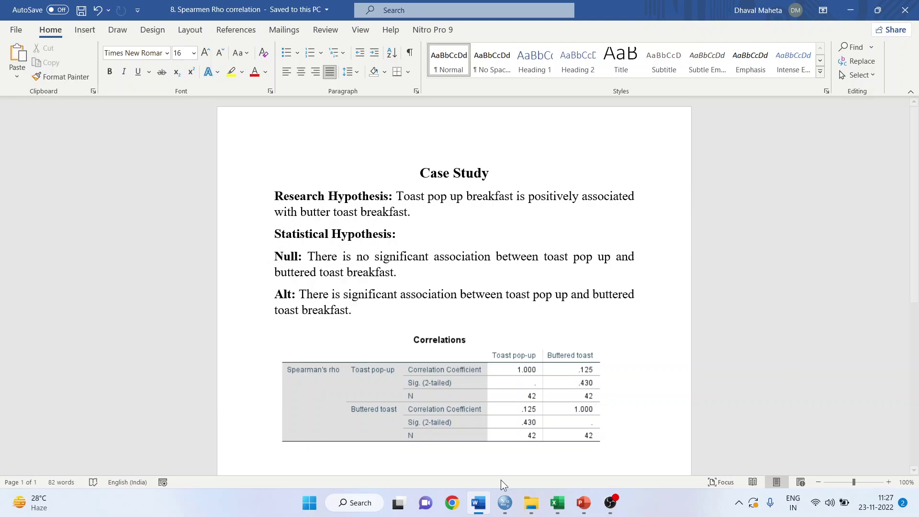
mouse_move(504, 502)
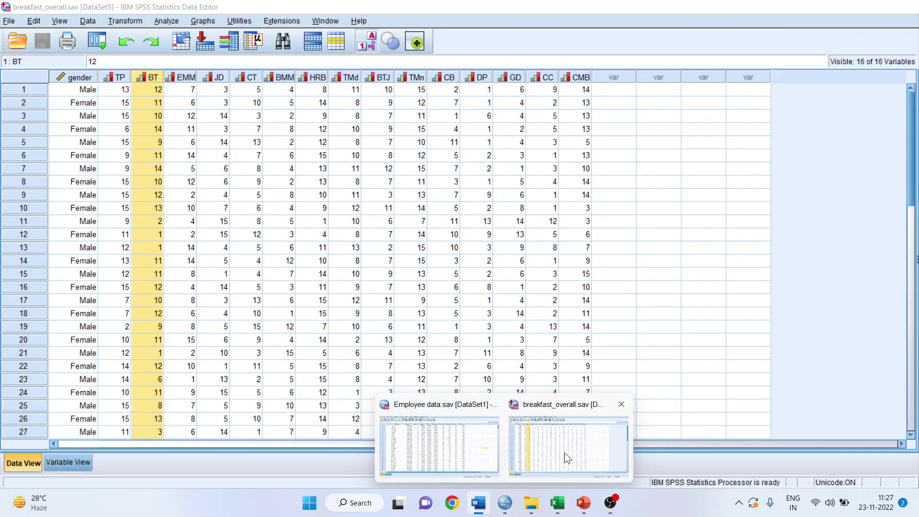
left_click(564, 452)
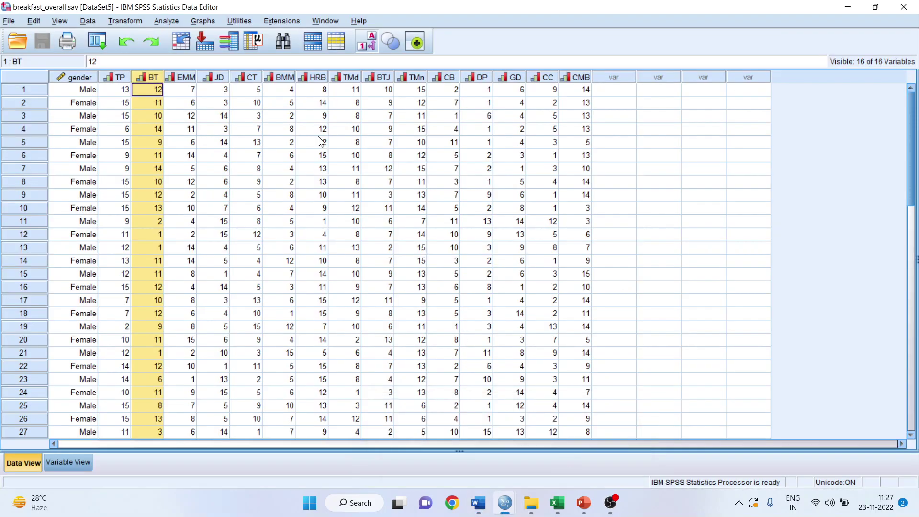
Run a Spearman bivariate correlation of TP and BT, giving rho .125, sig .430, N 42
left_click(175, 21)
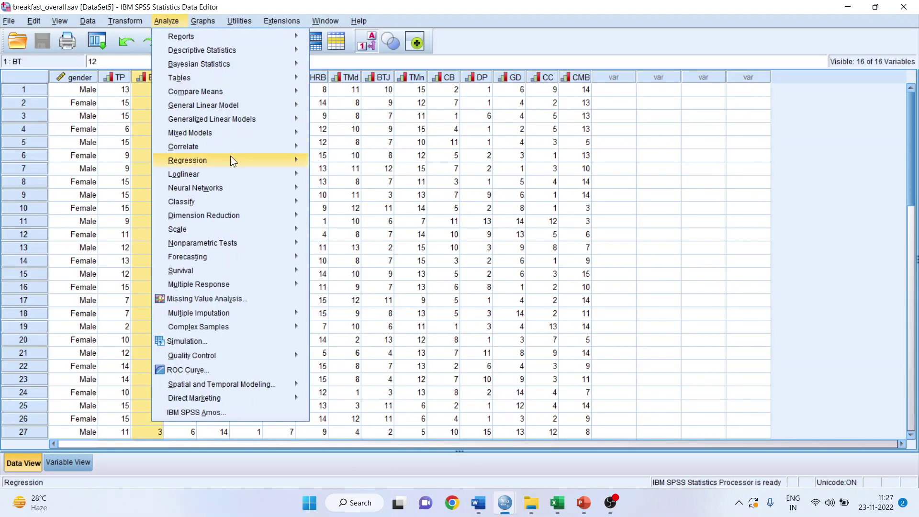
mouse_move(246, 153)
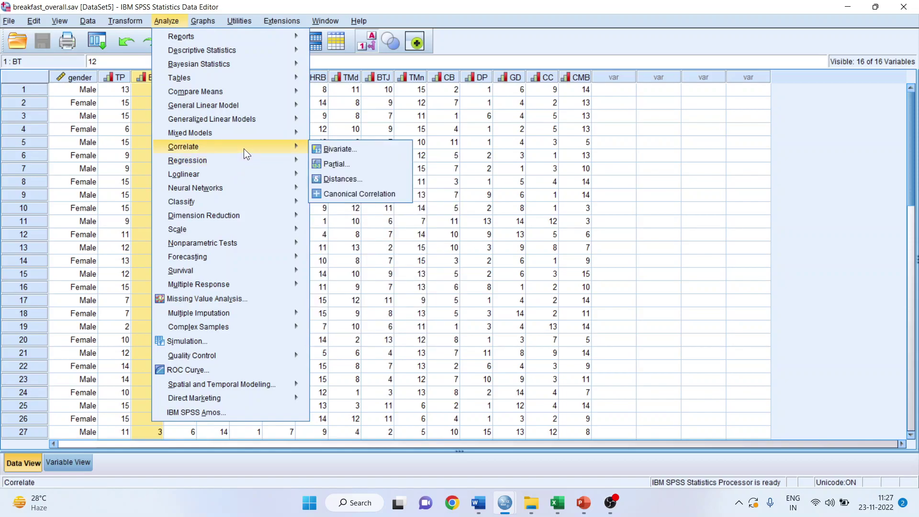
left_click(336, 148)
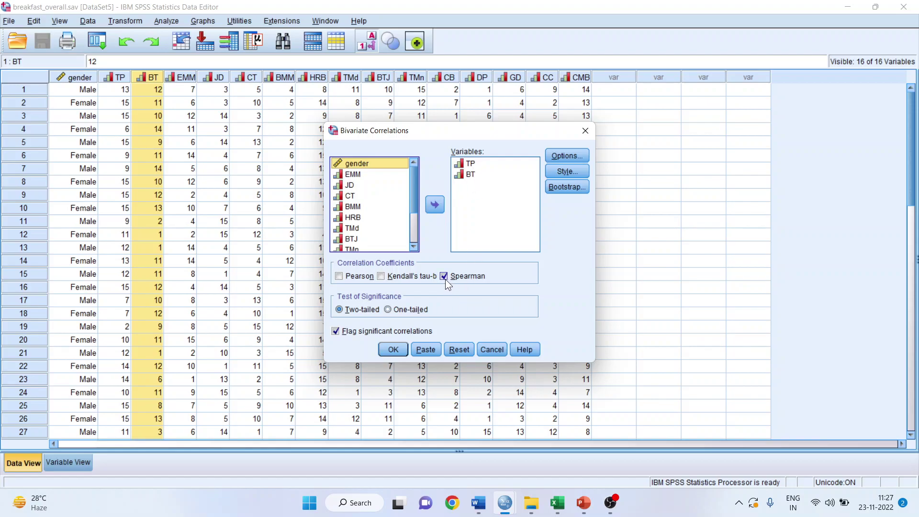
left_click(401, 346)
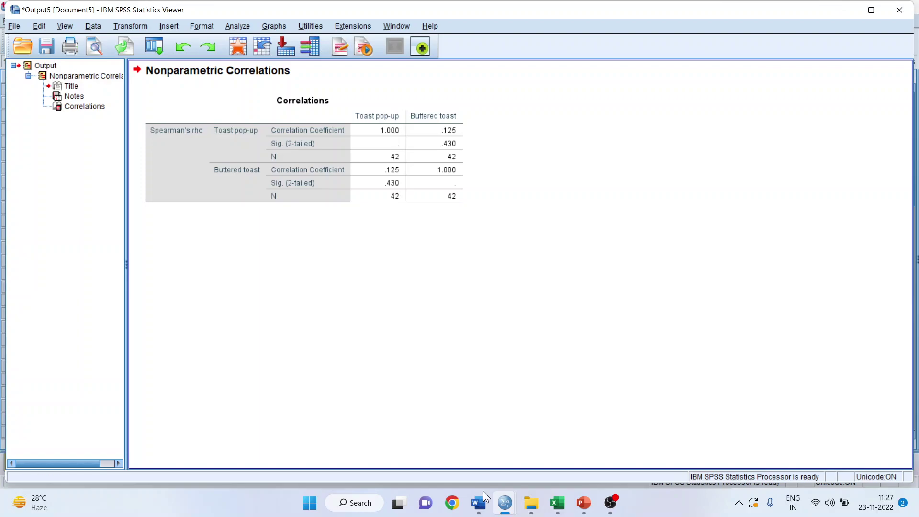
Correct the Findings sentence from 'a significant' to 'no significant association' between pop up and buttered toast
mouse_move(478, 501)
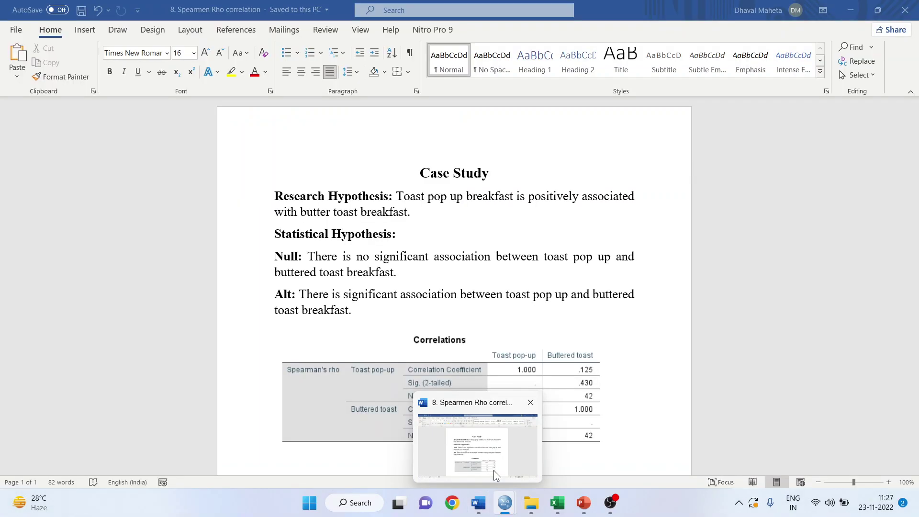
left_click(492, 471)
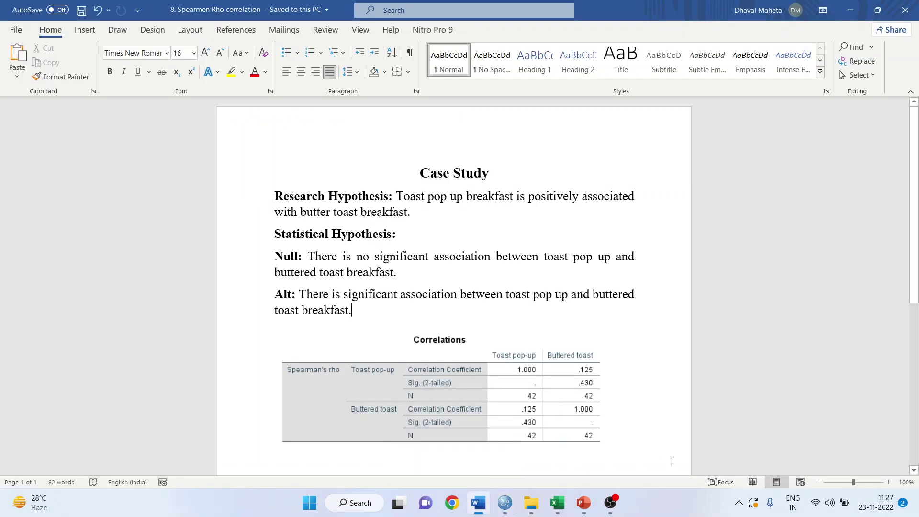
left_click(913, 470)
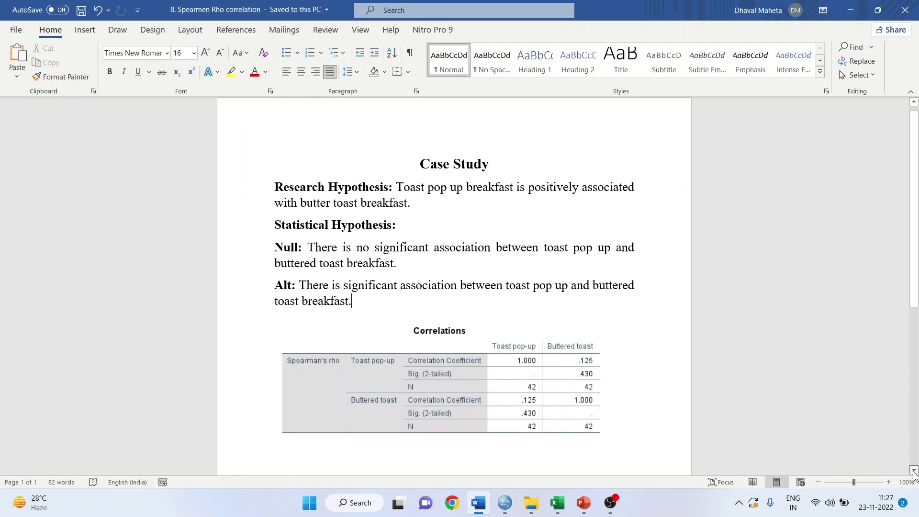
scroll(692, 271, "down", 2)
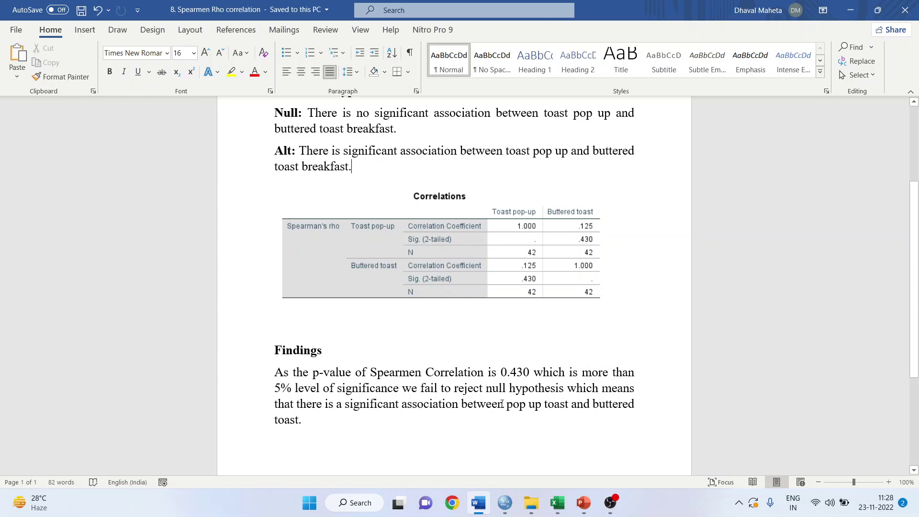
left_click(363, 443)
left_click(337, 404)
type("no")
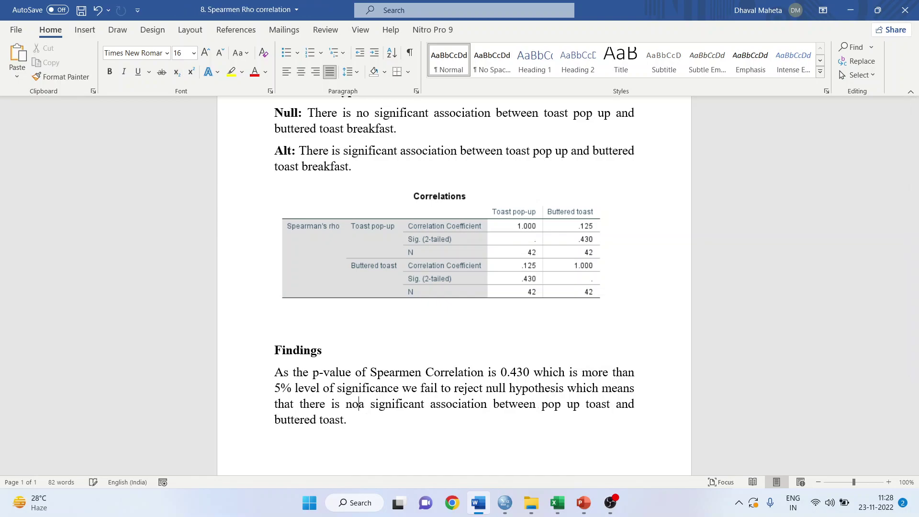
key("Delete")
key("Delete")
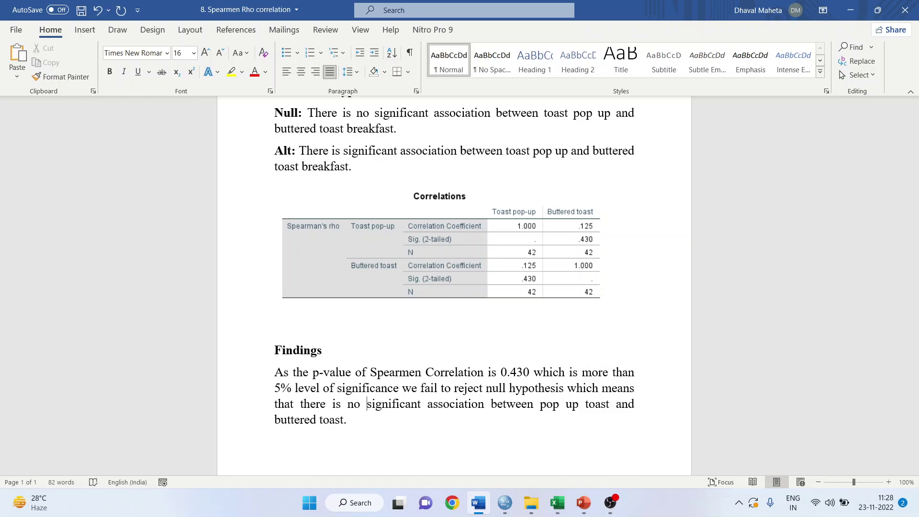
key("alt+Tab")
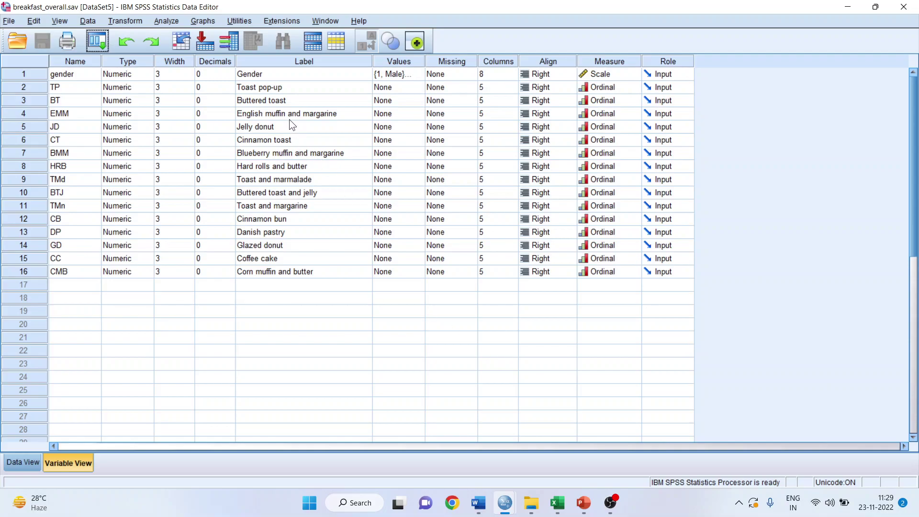
Check the Toast pop-up (TP) and Coffee cake (CC) variable labels in Variable View
left_click(277, 84)
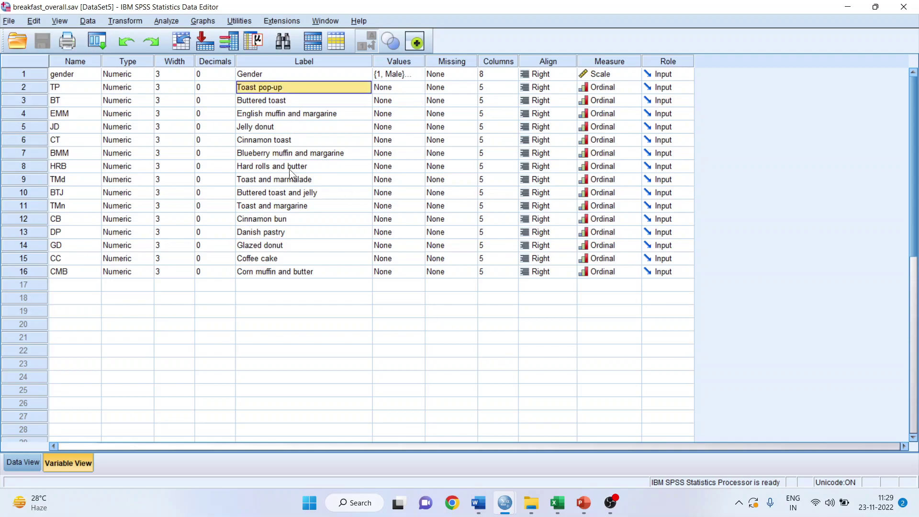
left_click(286, 256)
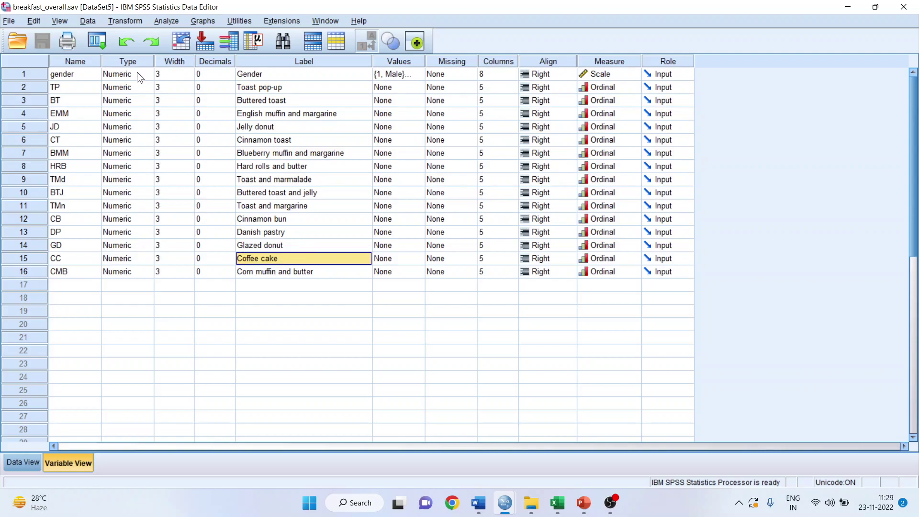
left_click(158, 23)
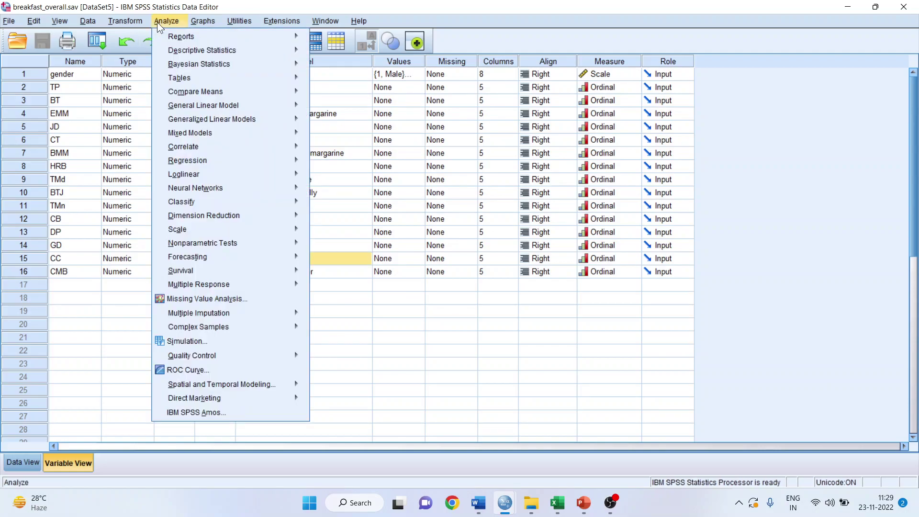
mouse_move(246, 145)
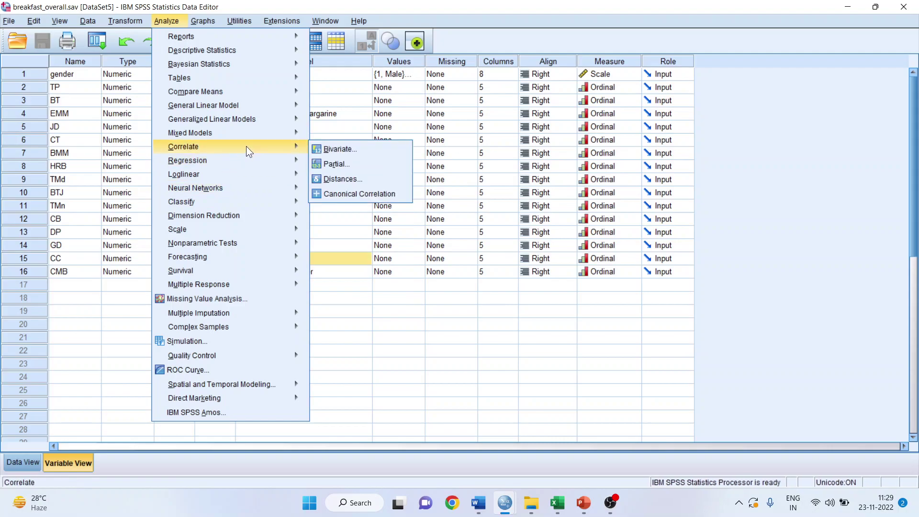
left_click(333, 148)
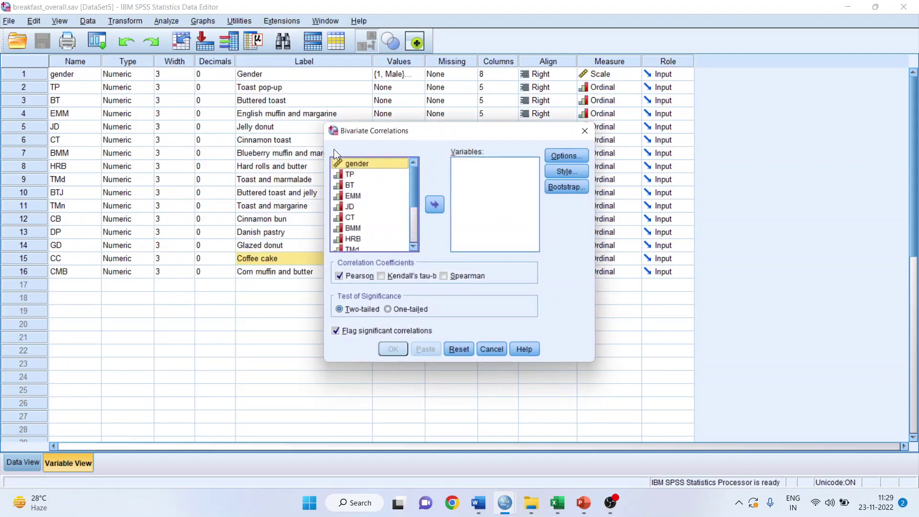
Run a Pearson correlation of TP with CC, giving r = -.447, sig .003, N 42
left_click(351, 173)
left_click(434, 204)
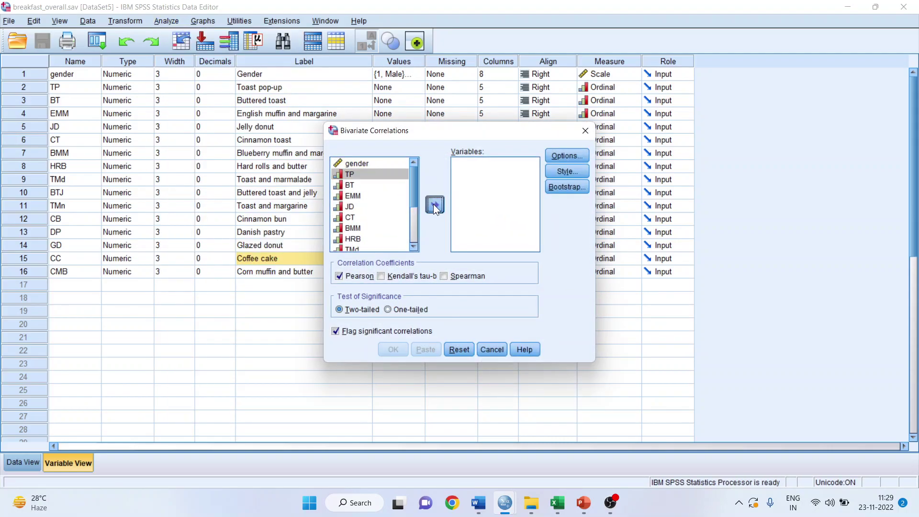
left_click(415, 239)
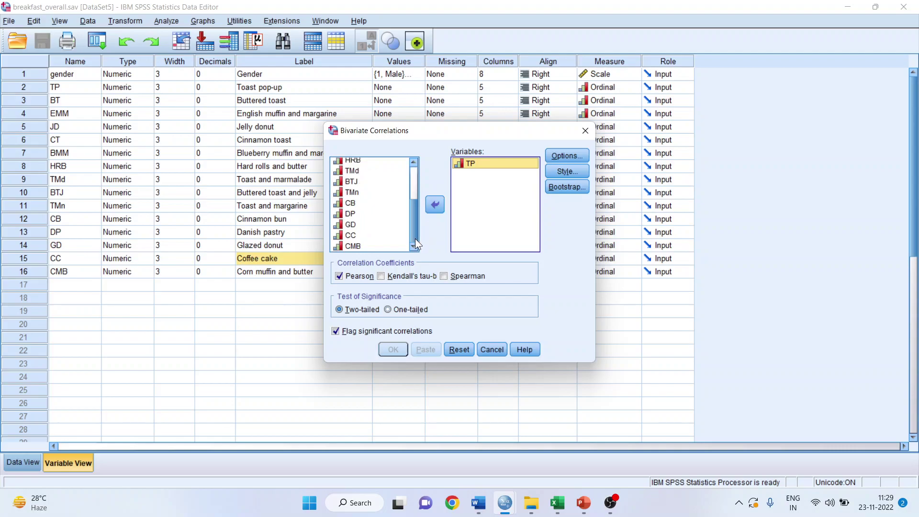
left_click(357, 236)
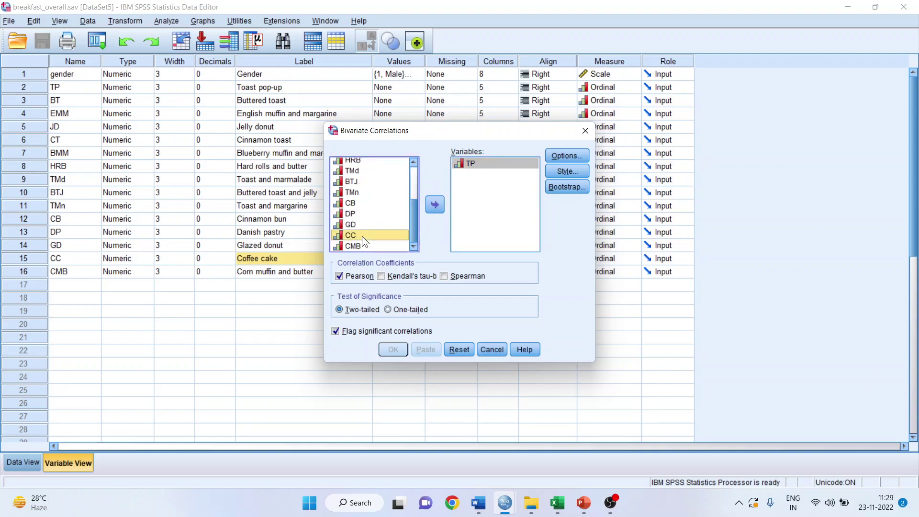
left_click(432, 205)
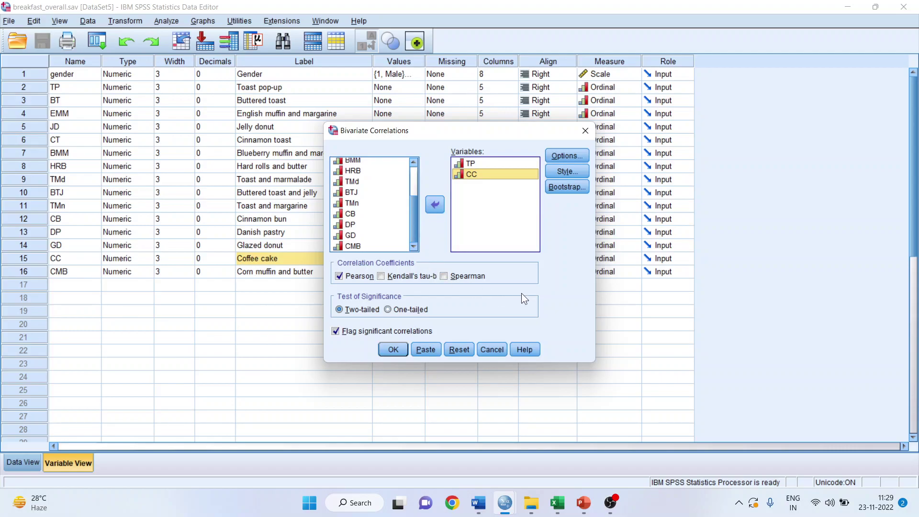
left_click(394, 350)
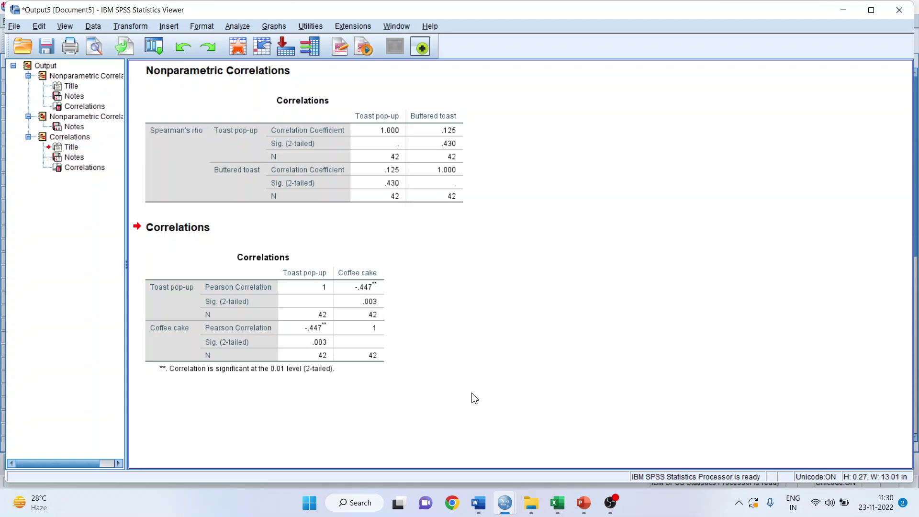
Add a Slide Zoom to the Thank You slide in slide 2's bottom-right corner
left_click(586, 510)
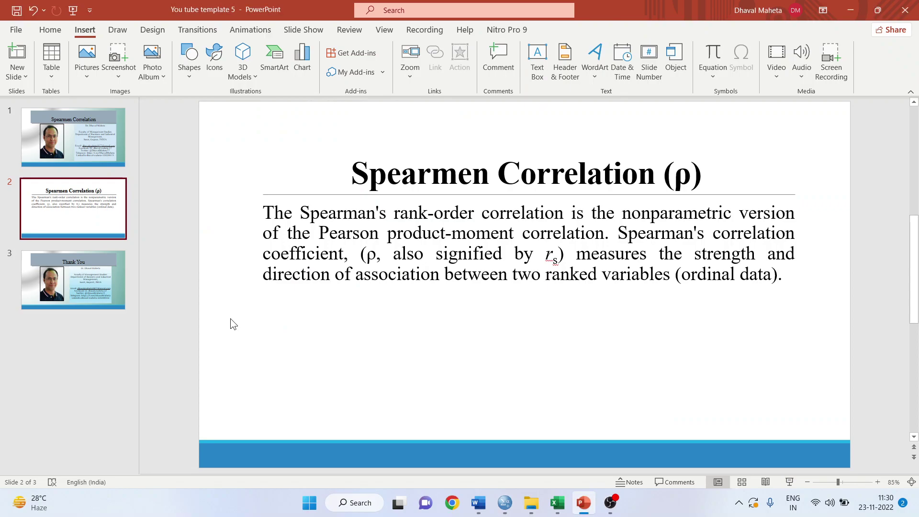
left_click_drag(119, 296, 833, 388)
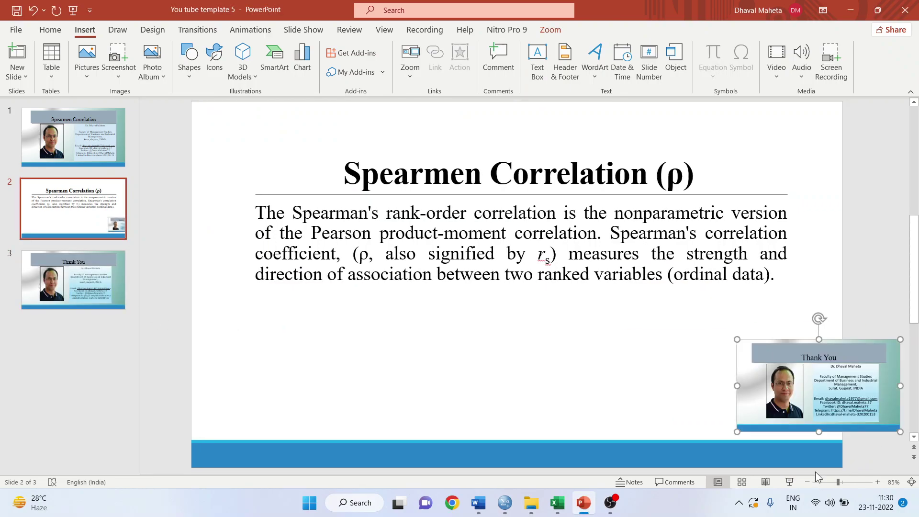